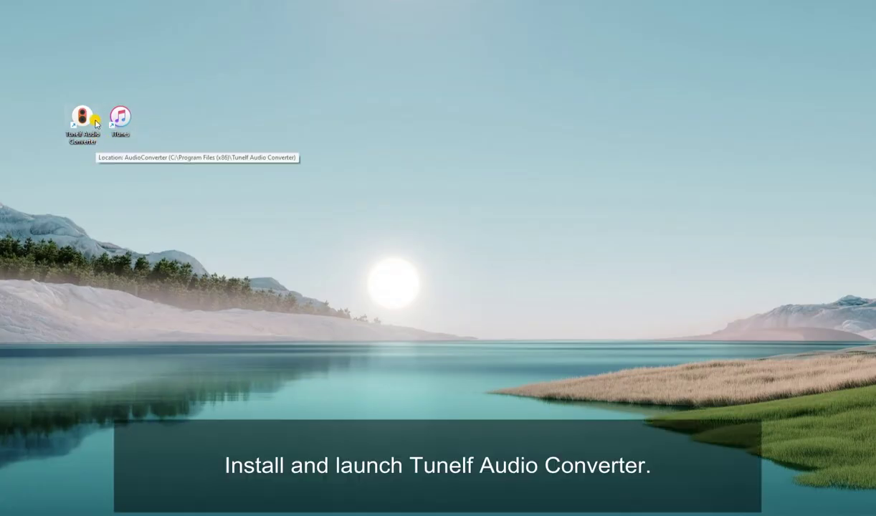
# - Launch Tunelf Audio Converter and add the song Love Story from playlist E of the iTunes library
pyautogui.doubleClick(96, 122)
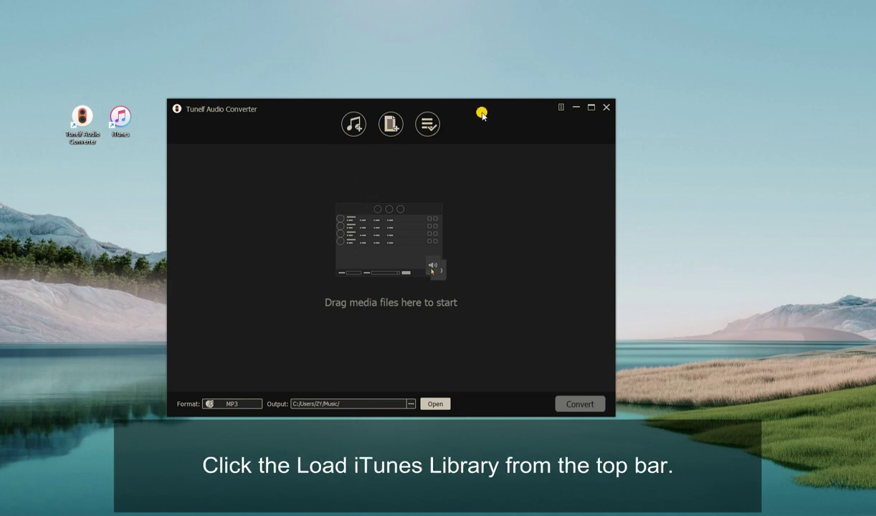
pyautogui.moveTo(482, 115); pyautogui.dragTo(449, 123)
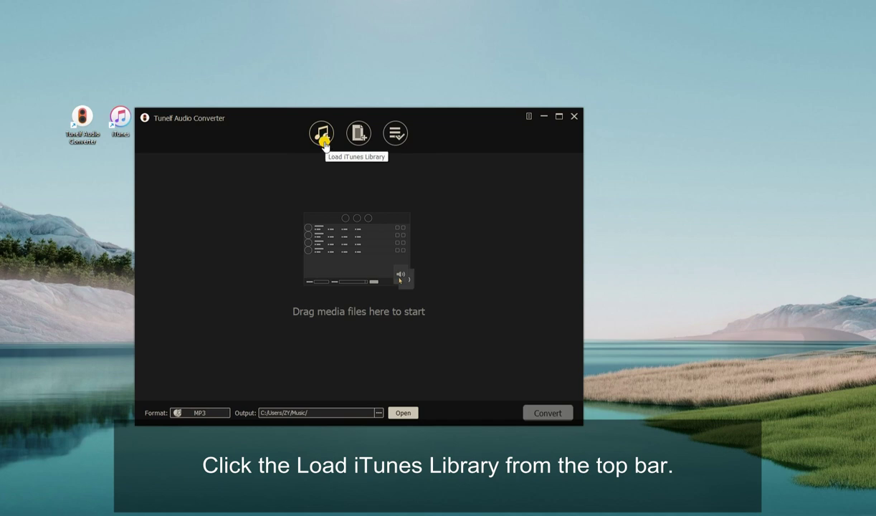
pyautogui.click(323, 142)
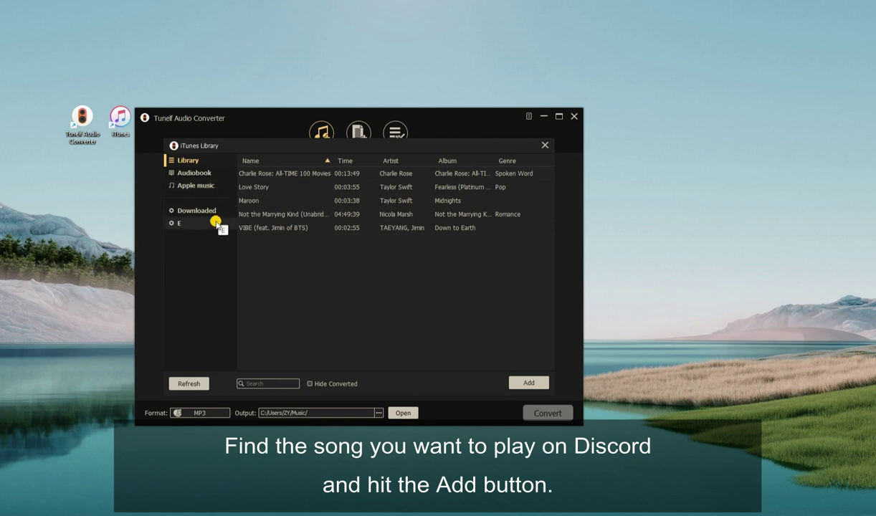
pyautogui.click(215, 223)
pyautogui.click(273, 177)
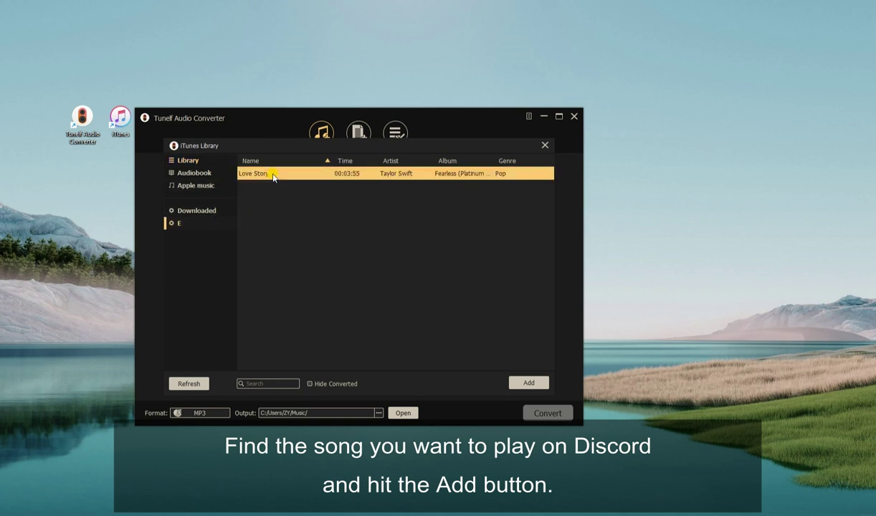
pyautogui.click(529, 384)
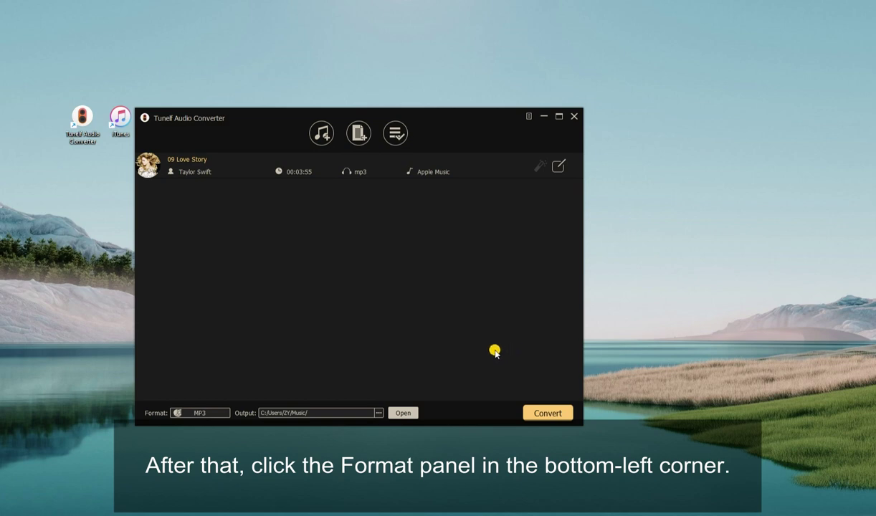
# - Choose MP3 as the output format in the format settings and set the codec to MP3
pyautogui.click(213, 414)
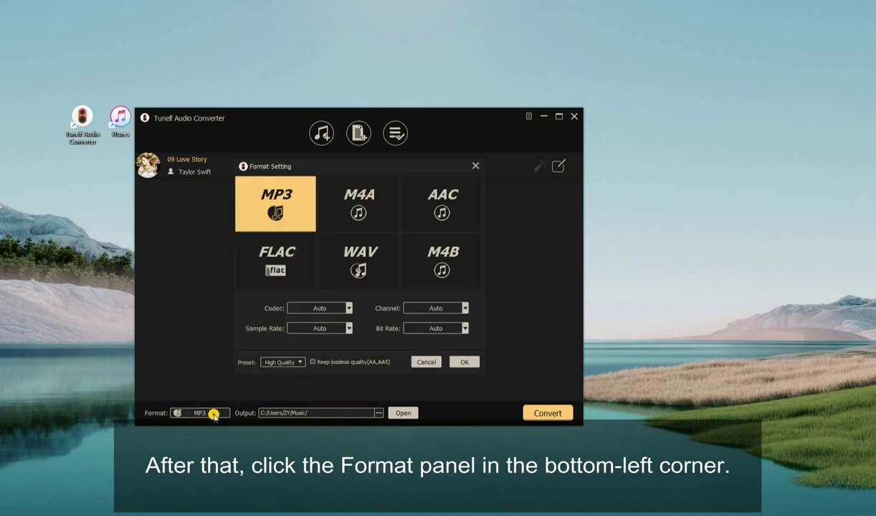
pyautogui.click(276, 257)
pyautogui.click(326, 263)
pyautogui.click(299, 215)
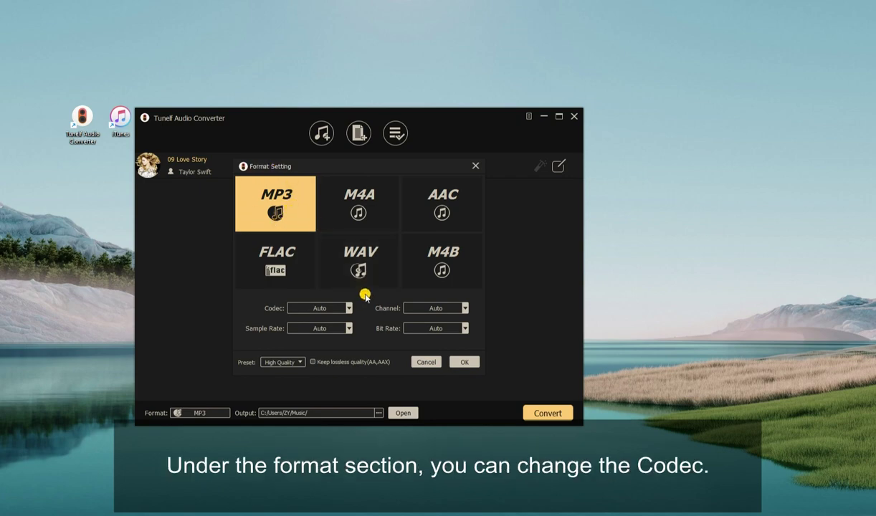
pyautogui.click(349, 308)
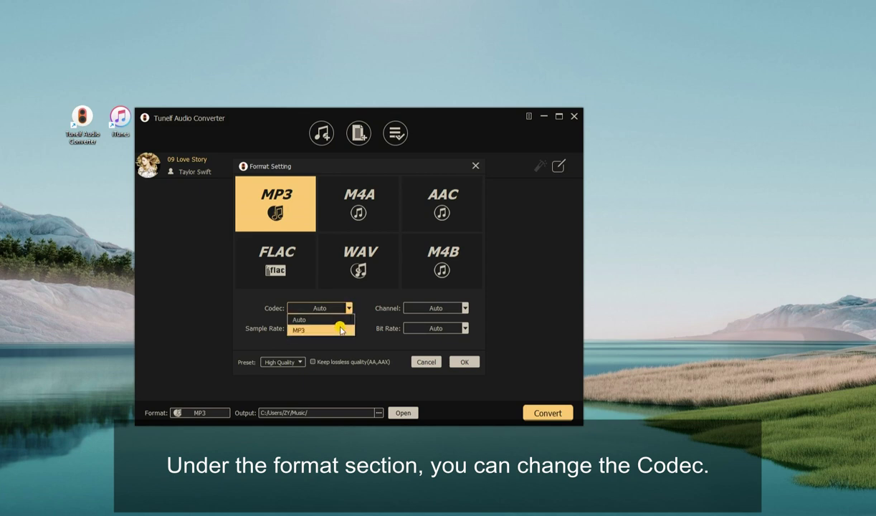
pyautogui.click(338, 329)
# - Set the channel to Stereo, the sample rate to 44100 HZ and the bit rate to 320 kbps, and save the format settings
pyautogui.click(465, 309)
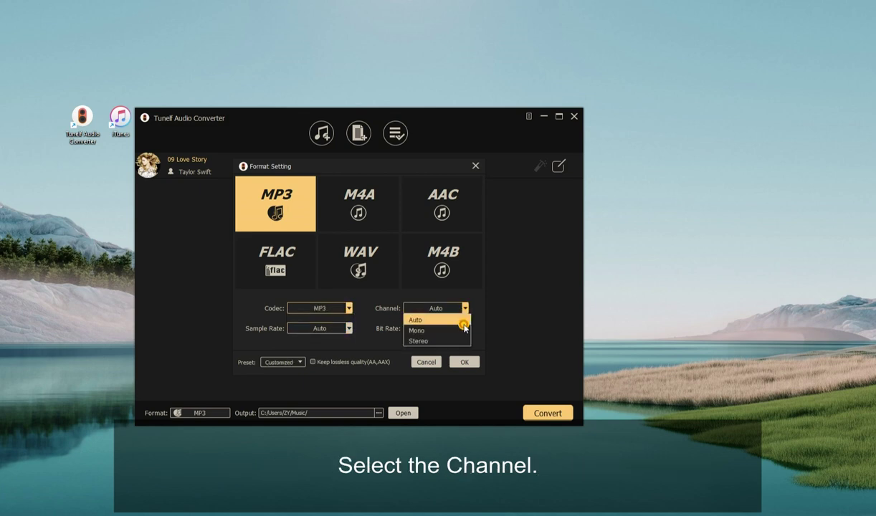
pyautogui.click(453, 339)
pyautogui.click(351, 329)
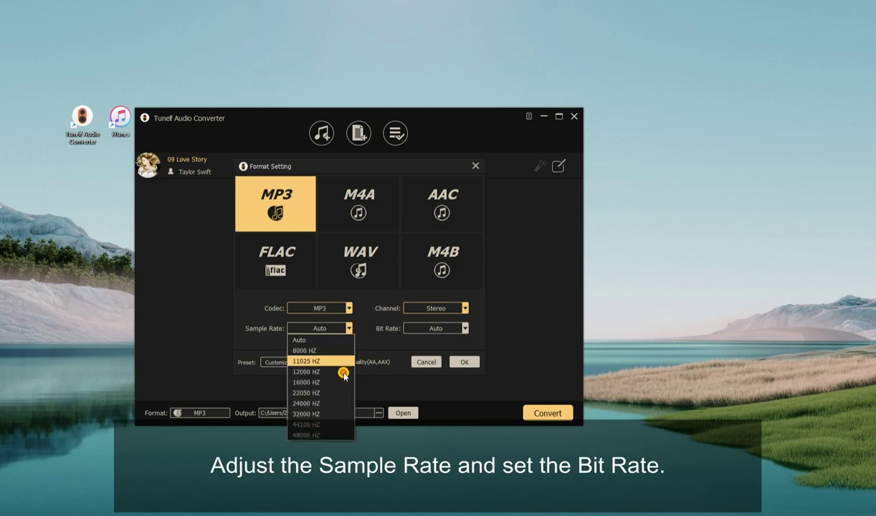
pyautogui.click(329, 426)
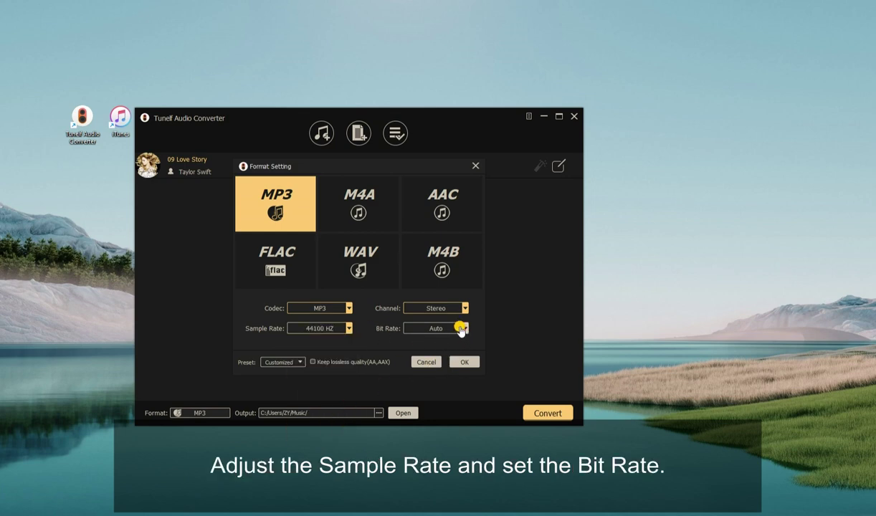
pyautogui.click(463, 329)
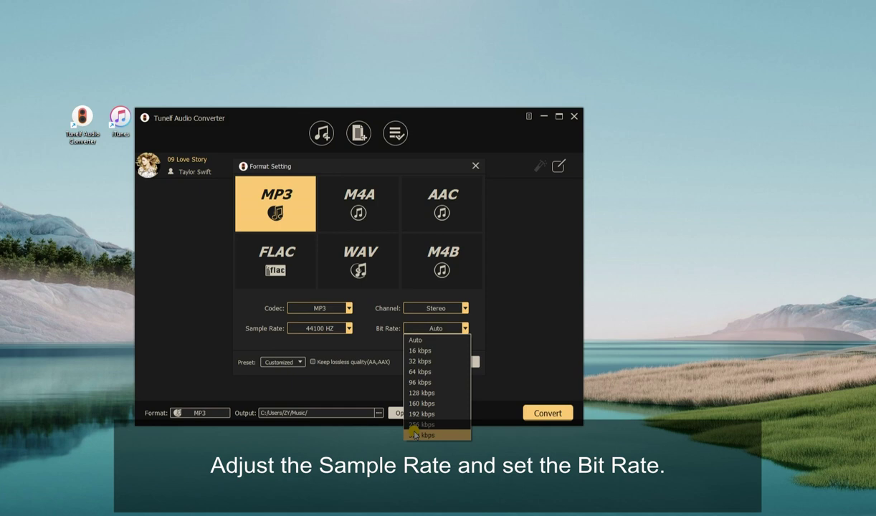
pyautogui.click(415, 414)
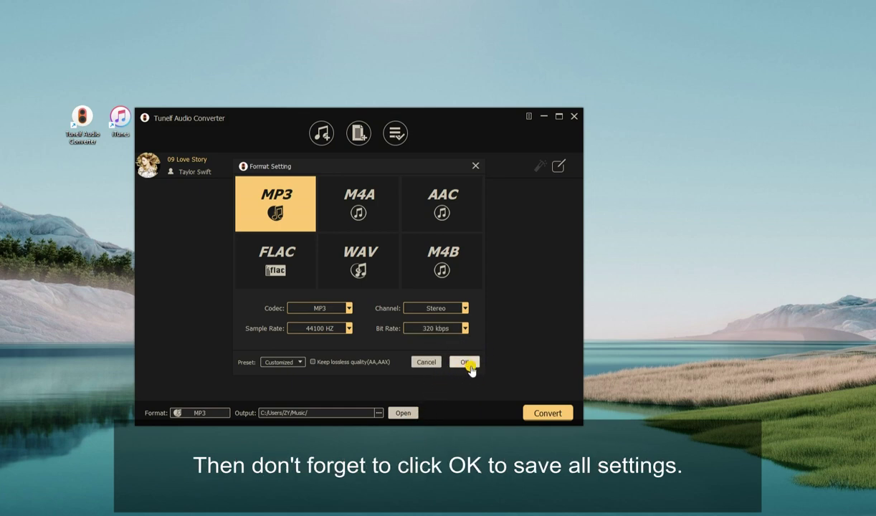
pyautogui.click(465, 362)
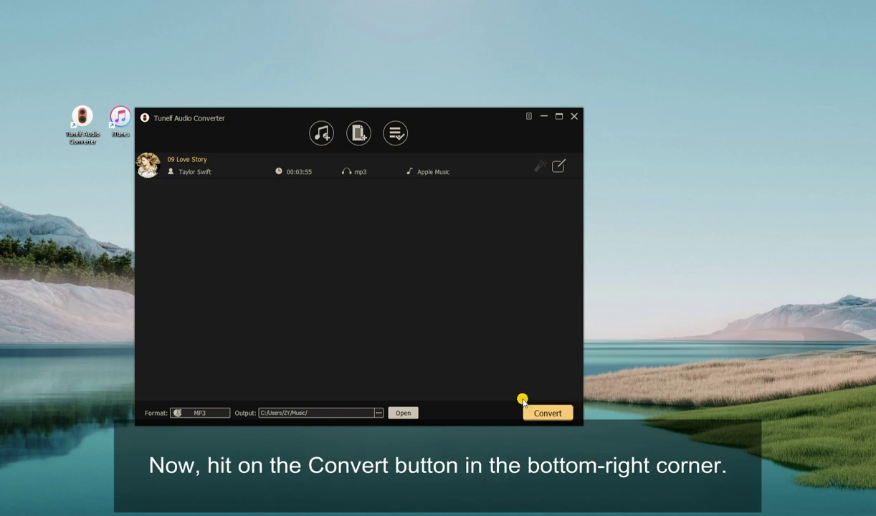
# - Convert the added song and locate 09 Love Story.mp3 in its local folder from the conversion history
pyautogui.click(562, 419)
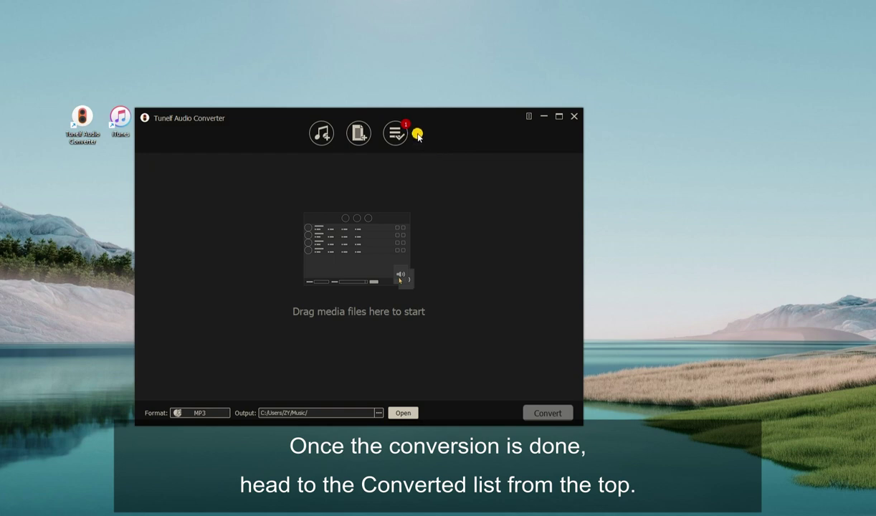
pyautogui.click(396, 137)
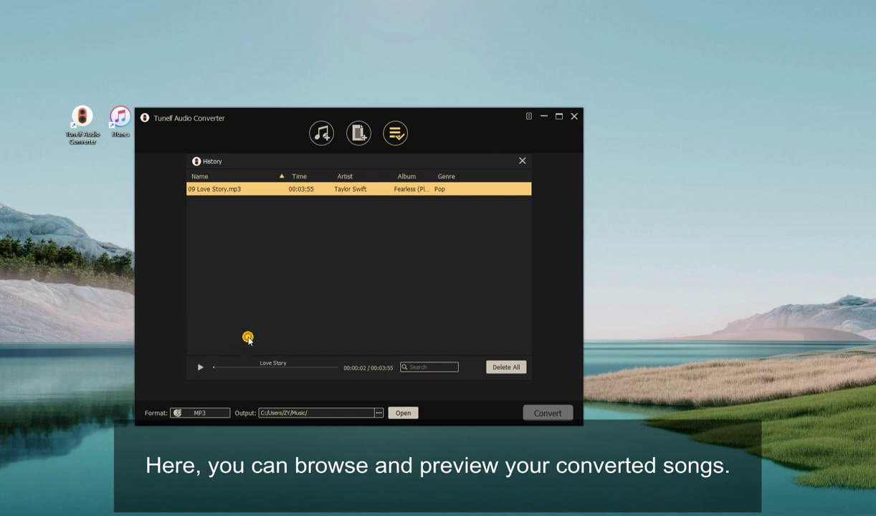
pyautogui.moveTo(465, 192)
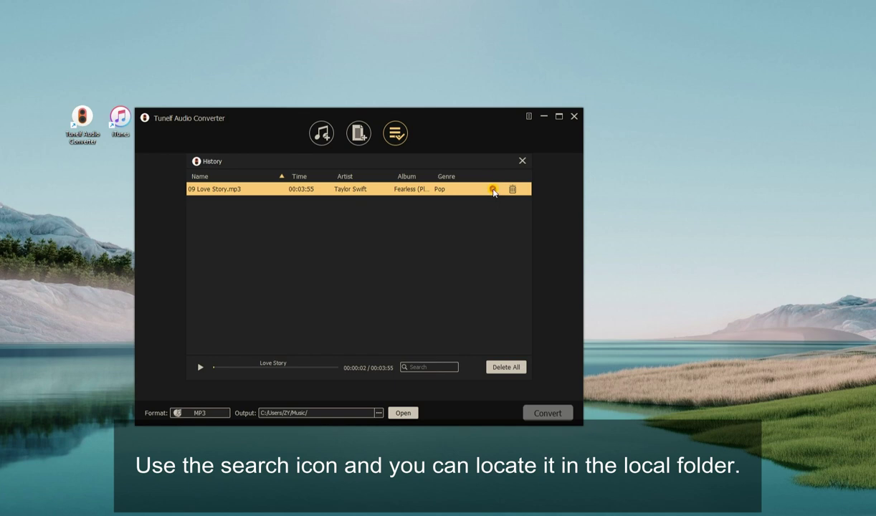
pyautogui.click(493, 189)
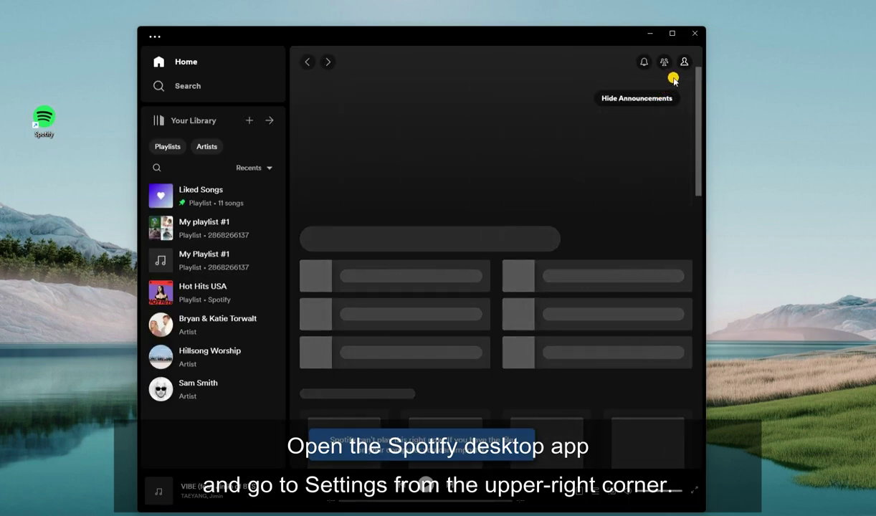
# - Switch to Spotify and enable Show Local Files in the Library section of its settings
pyautogui.click(681, 64)
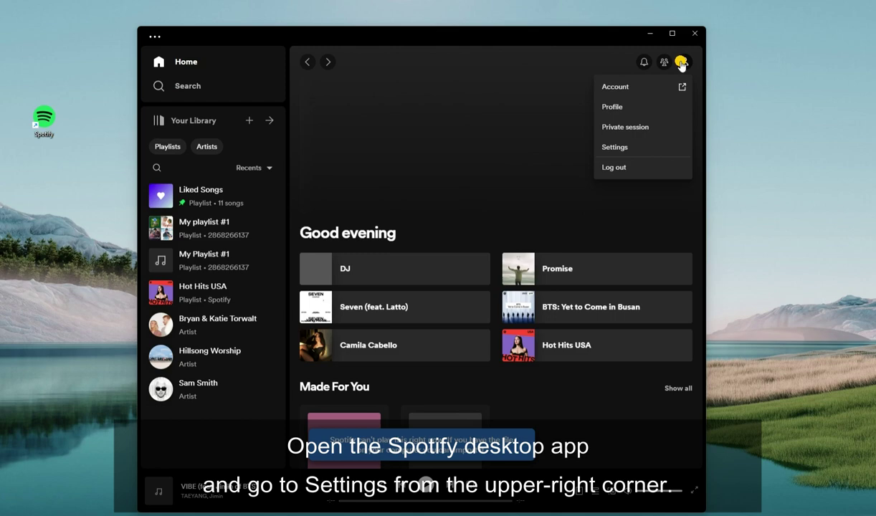
pyautogui.click(648, 146)
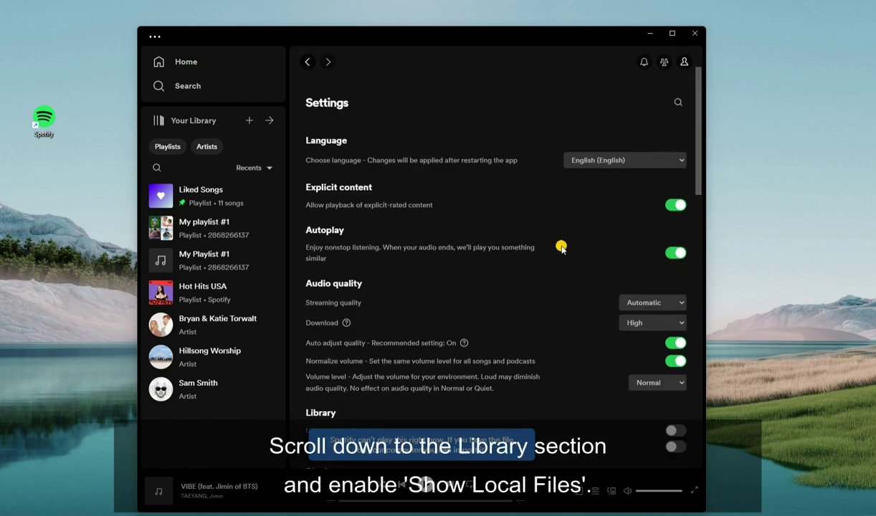
pyautogui.scroll(-1, 557, 265)
pyautogui.scroll(-2, 556, 266)
pyautogui.scroll(-2, 556, 266)
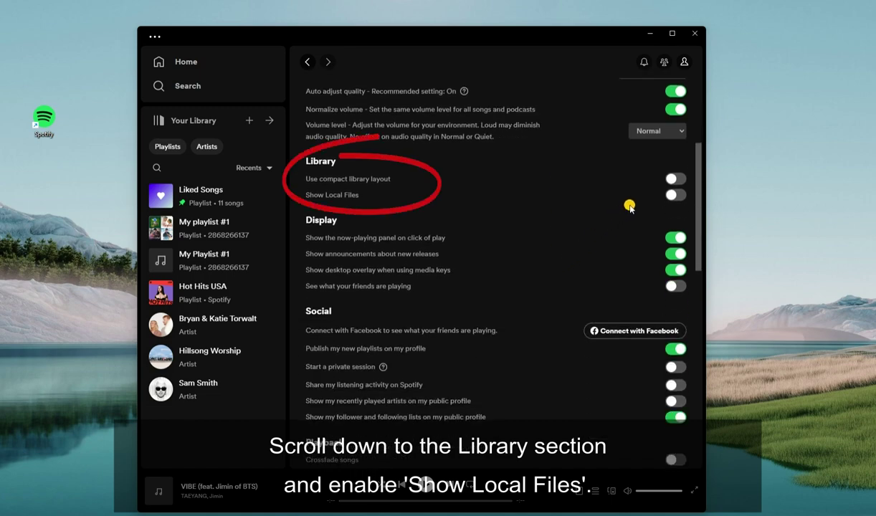
pyautogui.click(668, 196)
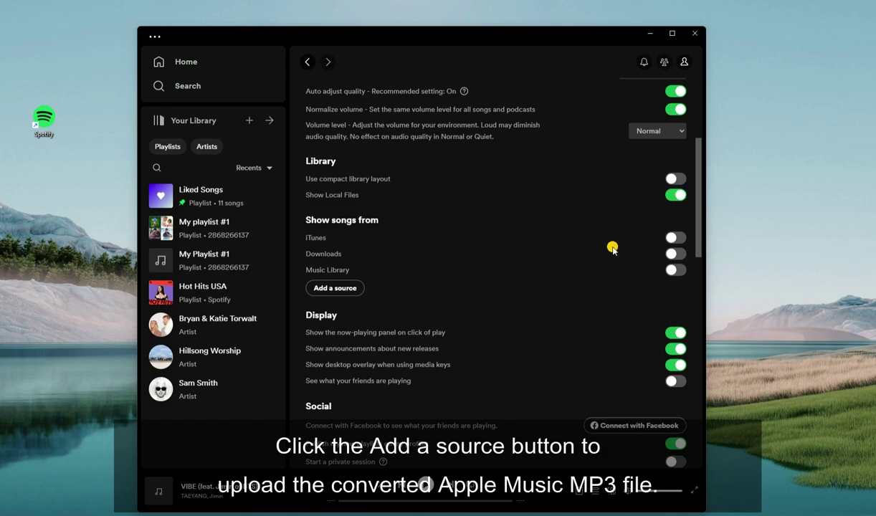
# - Add the folder Music > Tunelf Audio Converter Converted as a local song source and open the Local Files playlist
pyautogui.click(344, 289)
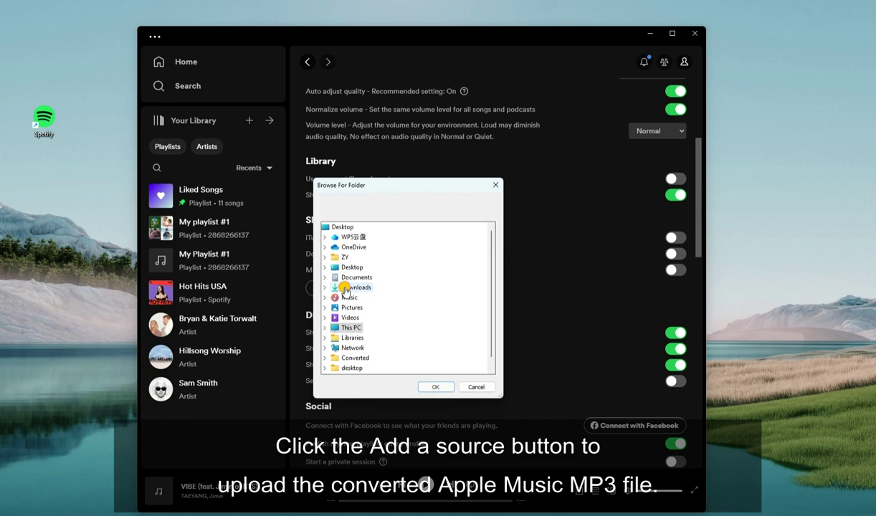
pyautogui.doubleClick(347, 298)
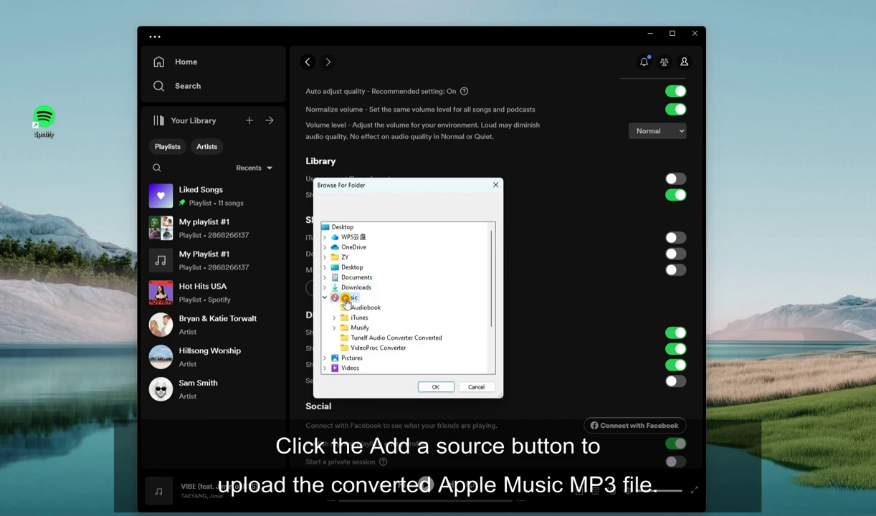
pyautogui.click(395, 339)
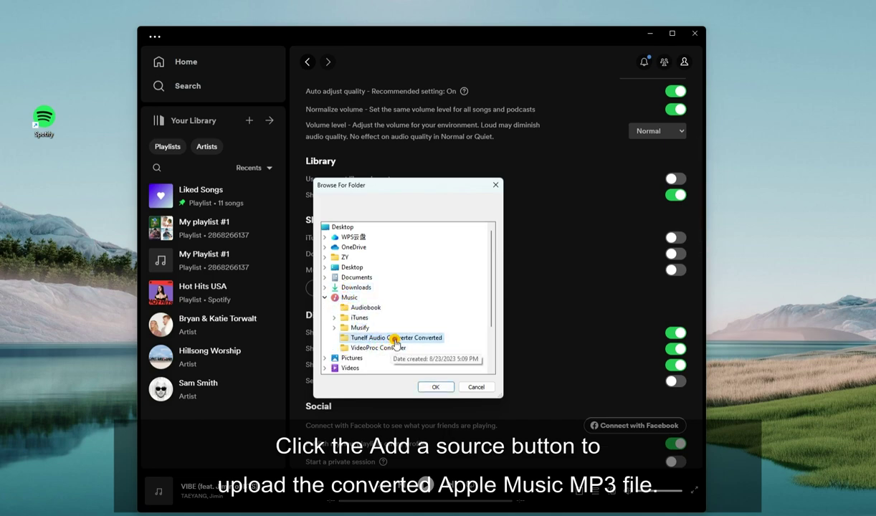
pyautogui.click(438, 386)
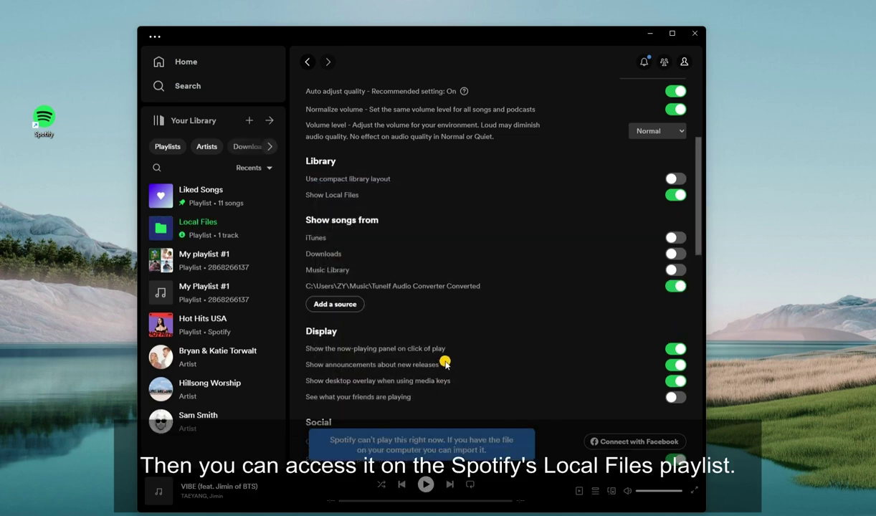
pyautogui.click(243, 228)
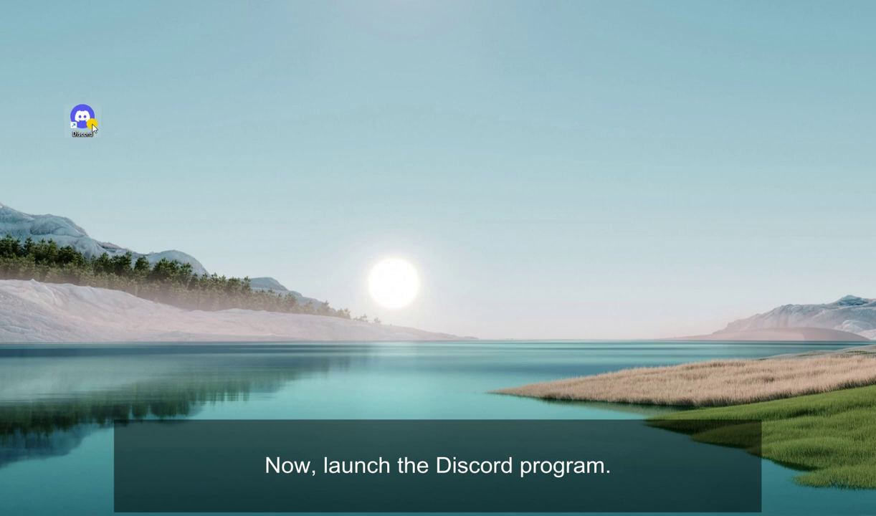
# - Launch Discord and check the Spotify connection and the other connectable services in the user settings
pyautogui.doubleClick(91, 126)
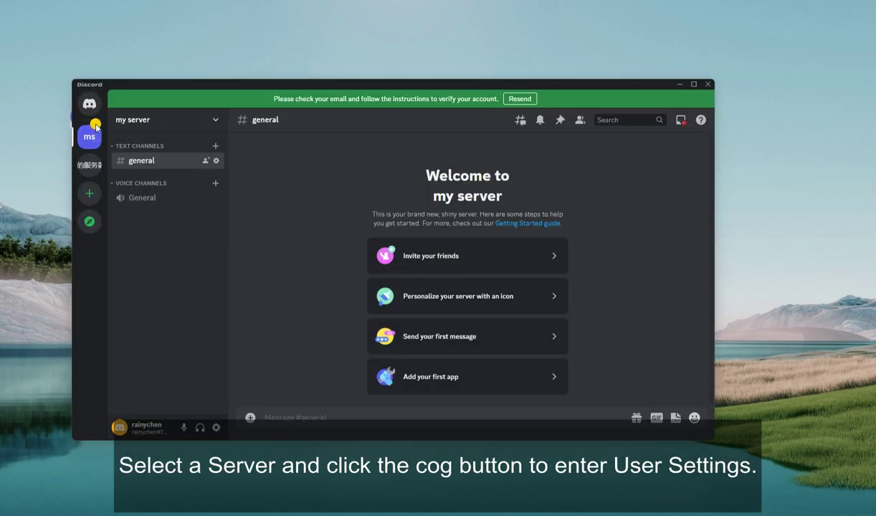
pyautogui.click(217, 428)
pyautogui.click(217, 429)
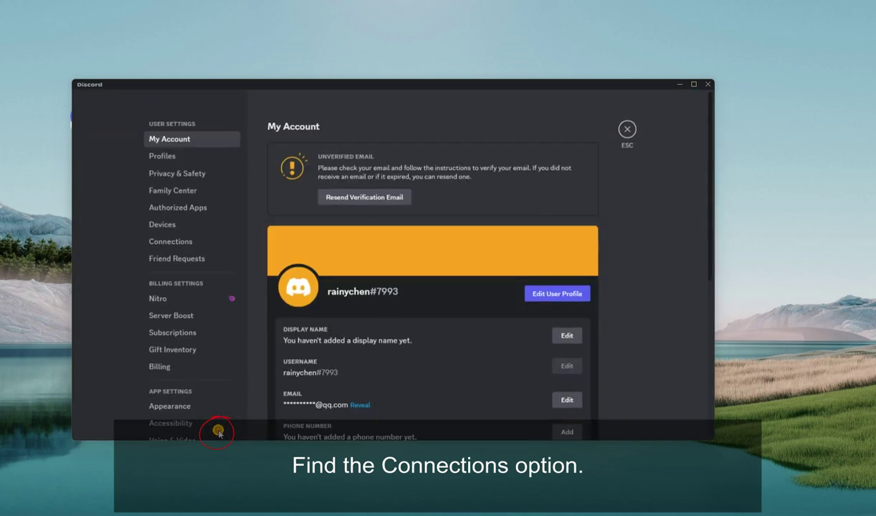
pyautogui.click(207, 242)
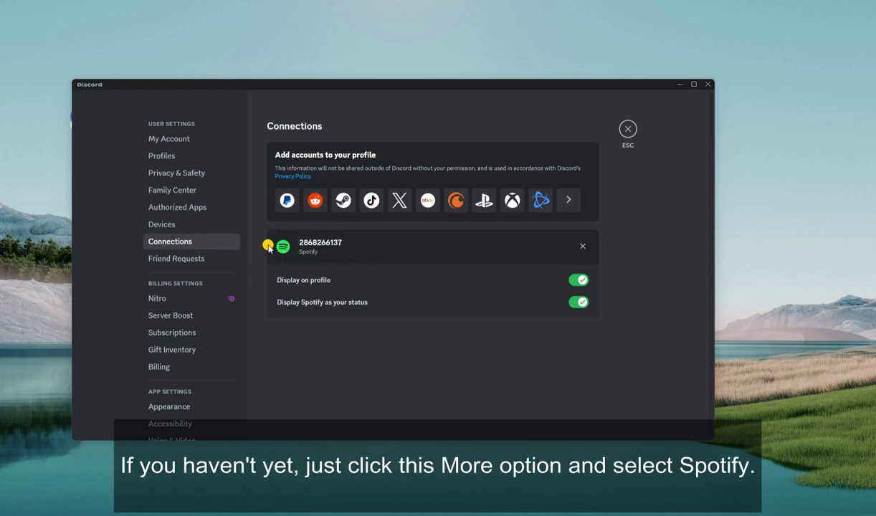
pyautogui.click(567, 203)
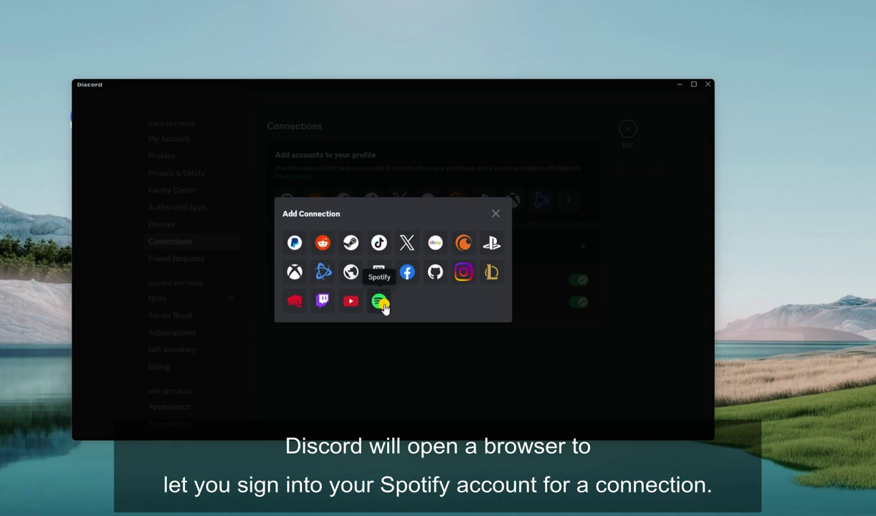
pyautogui.click(497, 211)
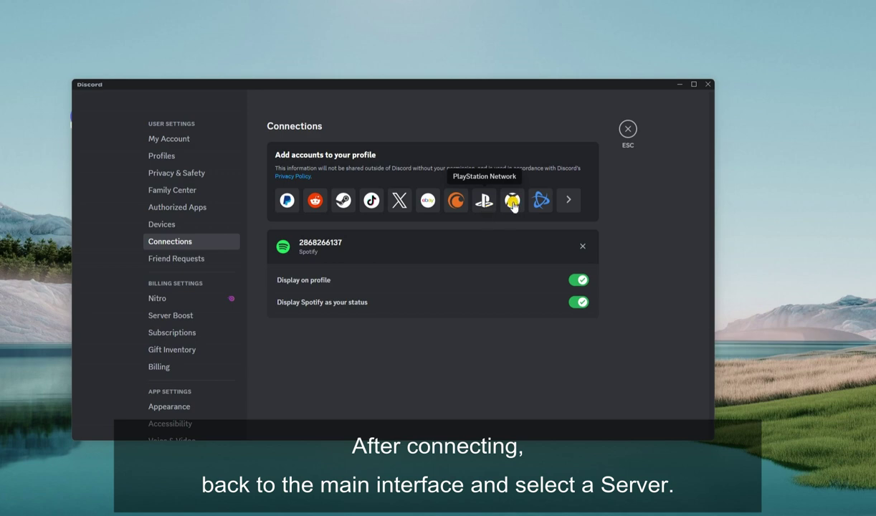
# - Leave the settings to join the General voice channel of my server, and place the Spotify window beside Discord
pyautogui.click(636, 125)
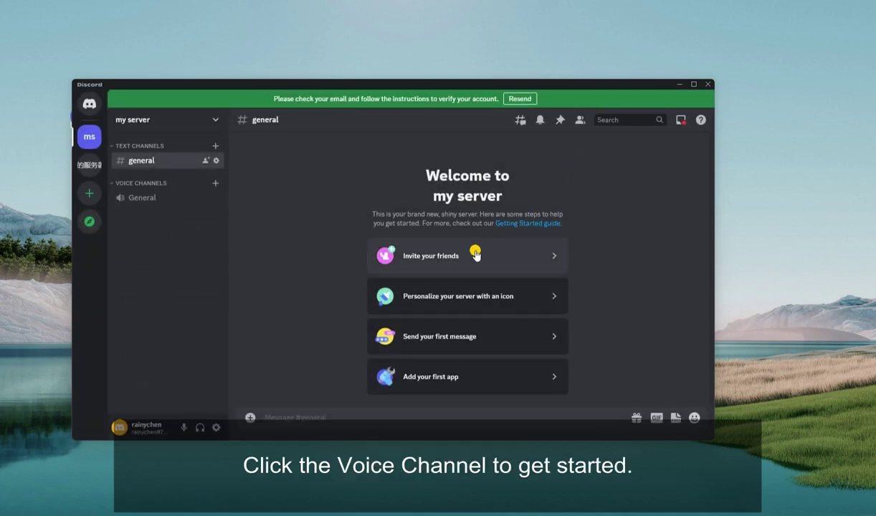
pyautogui.click(158, 204)
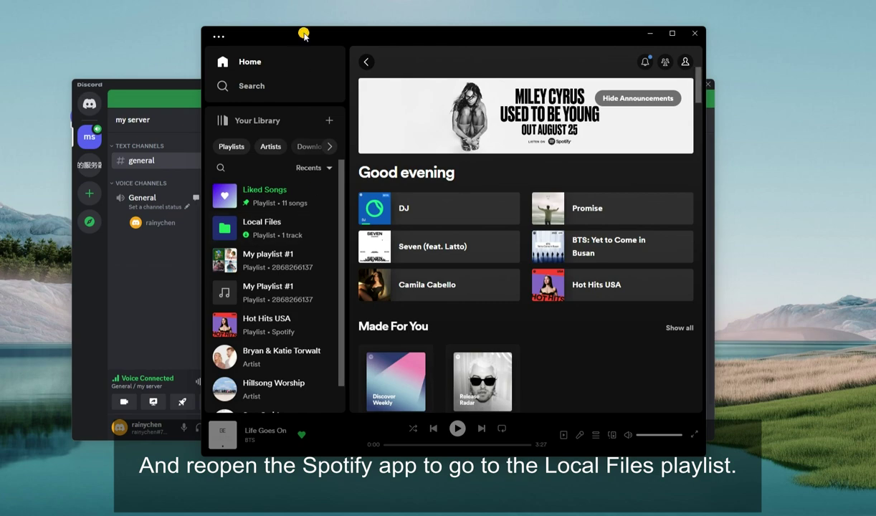
pyautogui.moveTo(303, 27); pyautogui.dragTo(435, 48)
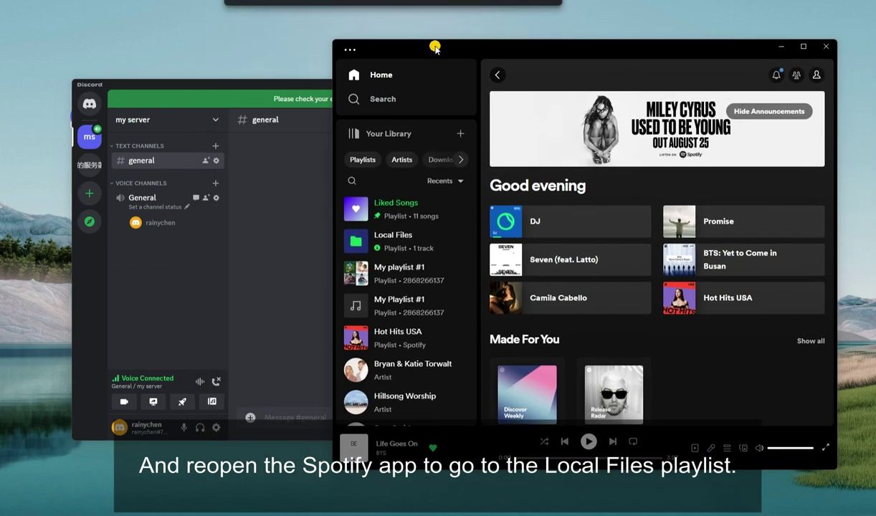
# - Open the Local Files playlist in Spotify, play Love Story by Taylor Swift, and switch back to the Discord window
pyautogui.click(402, 238)
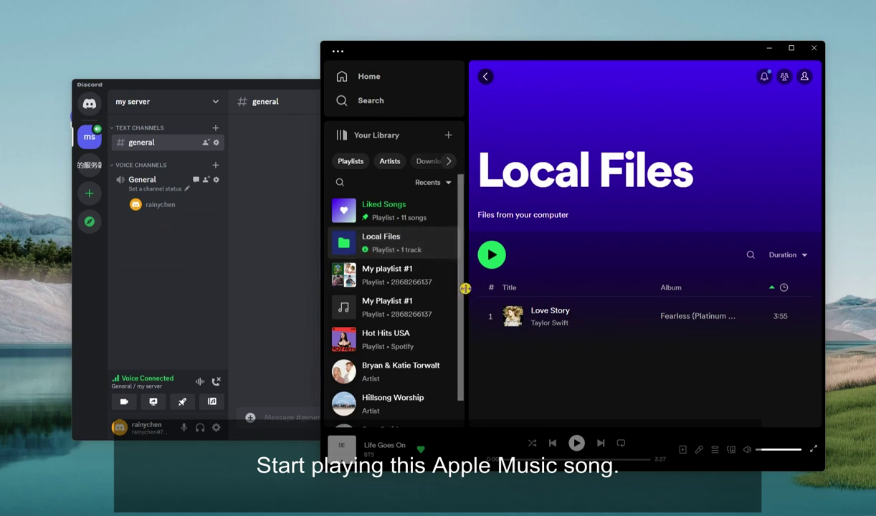
pyautogui.click(491, 316)
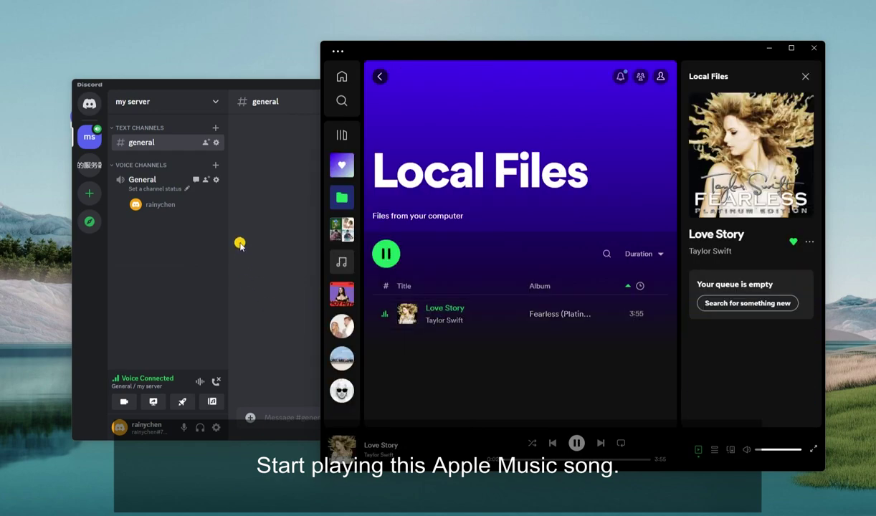
pyautogui.click(230, 235)
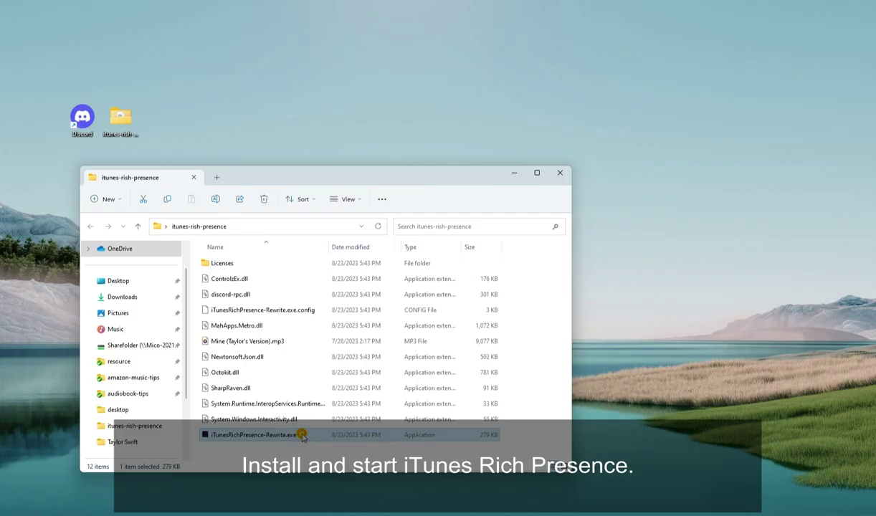
# - Launch iTunesRichPresence-Rewrite.exe from the itunes-rish-presence folder, enable Run on startup in its settings, and minimize it
pyautogui.doubleClick(302, 435)
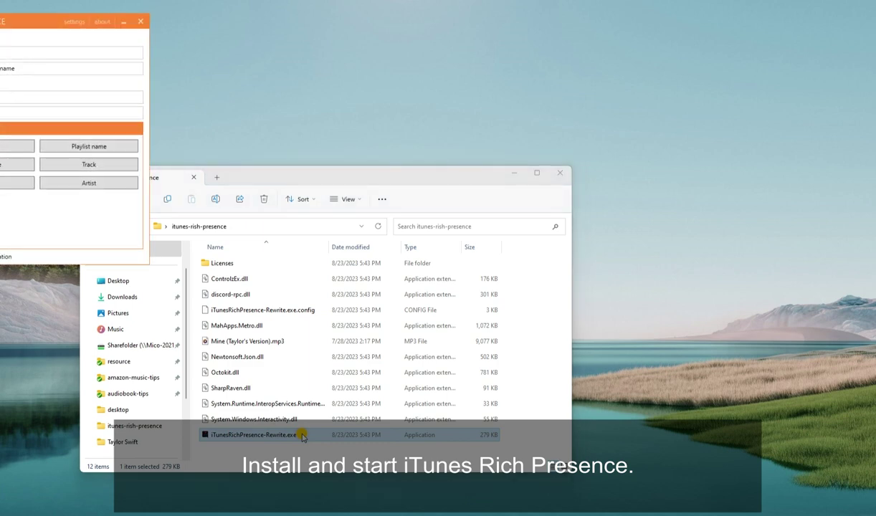
pyautogui.moveTo(112, 33); pyautogui.dragTo(293, 47)
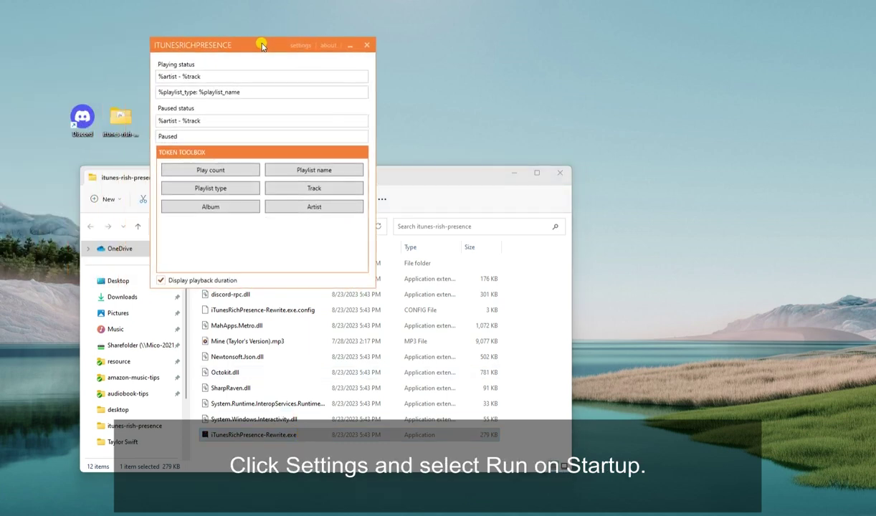
pyautogui.click(309, 46)
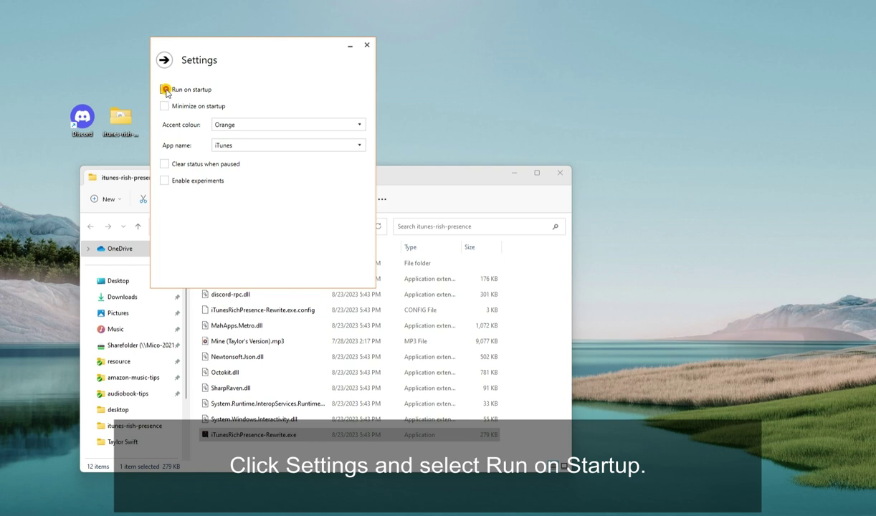
pyautogui.click(164, 60)
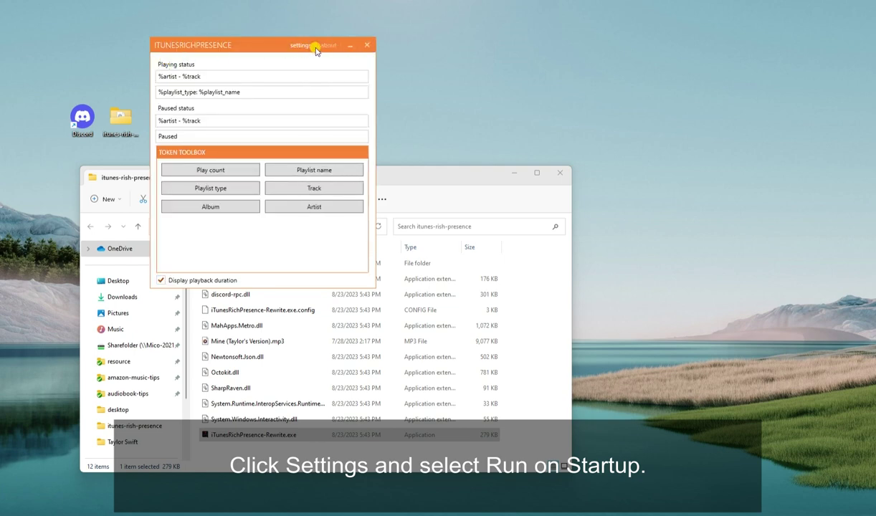
pyautogui.click(350, 44)
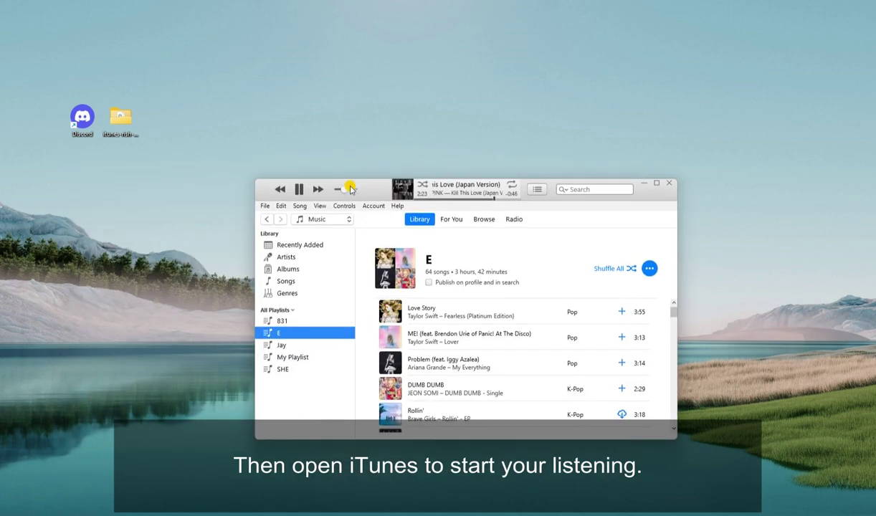
# - Launch Discord from the desktop while the iTunes playlist is playing
pyautogui.doubleClick(83, 117)
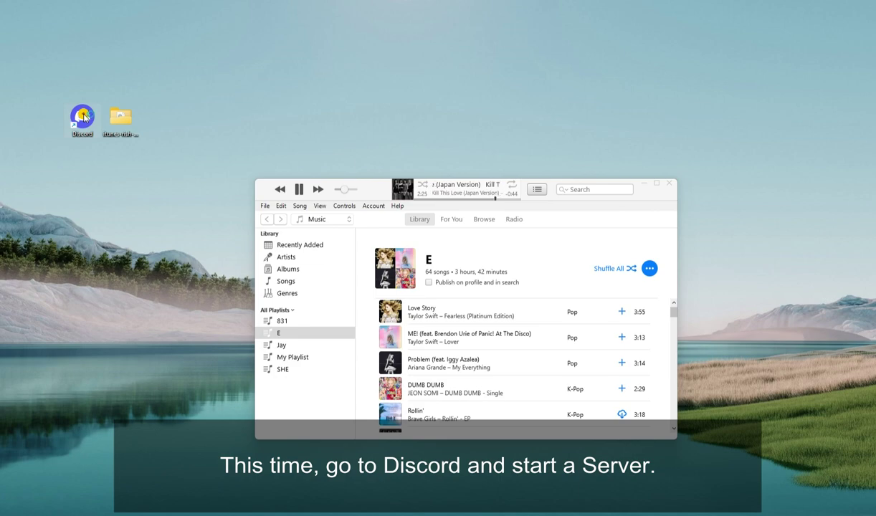